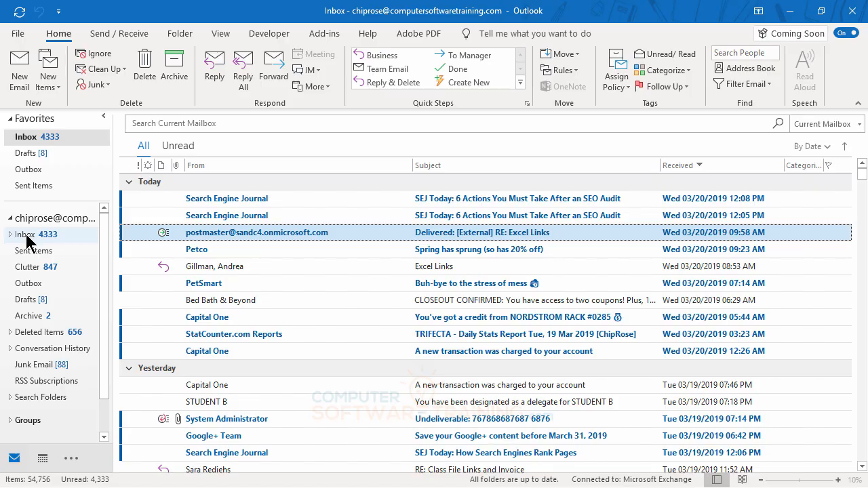
Add STUDENT C from the address list to the permissions of the mailbox's Inbox folder.
right_click(30, 242)
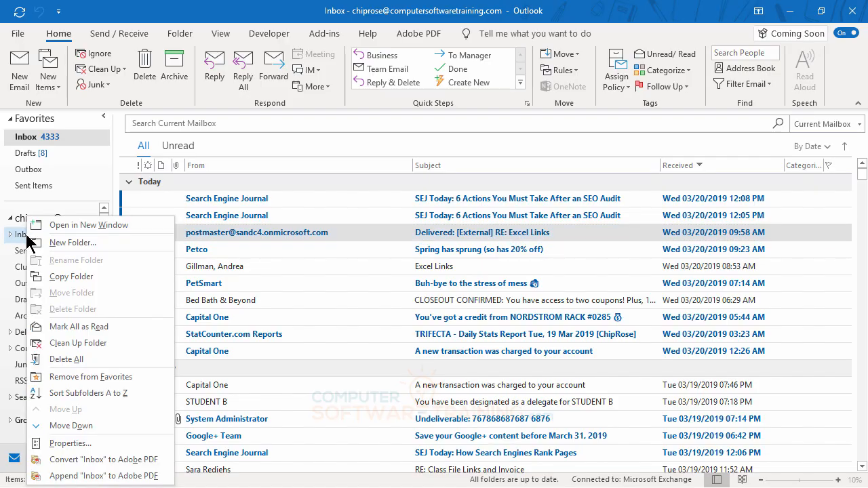
click(75, 445)
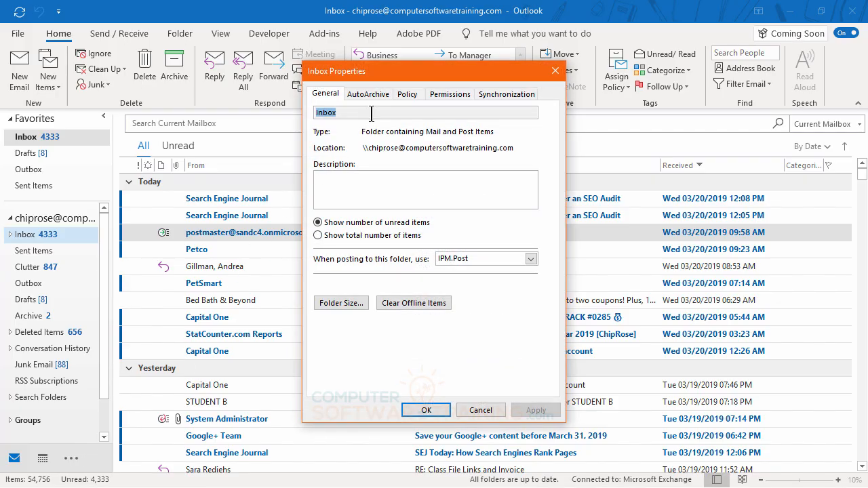
click(438, 92)
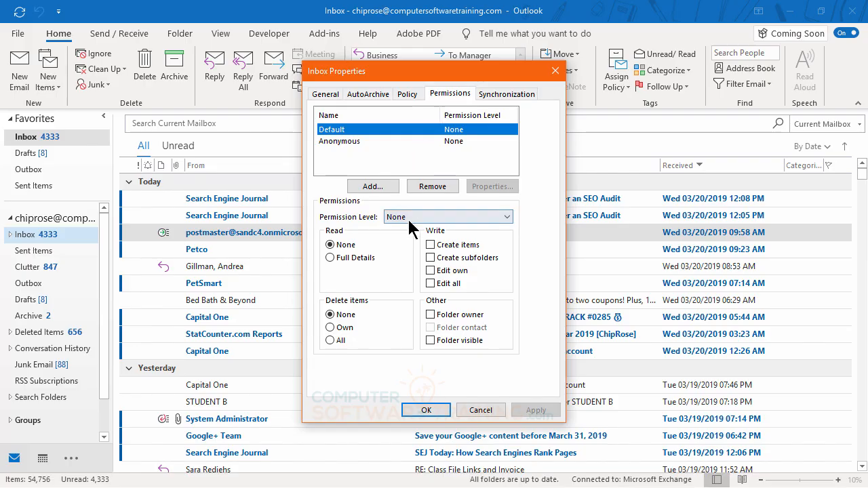
click(377, 188)
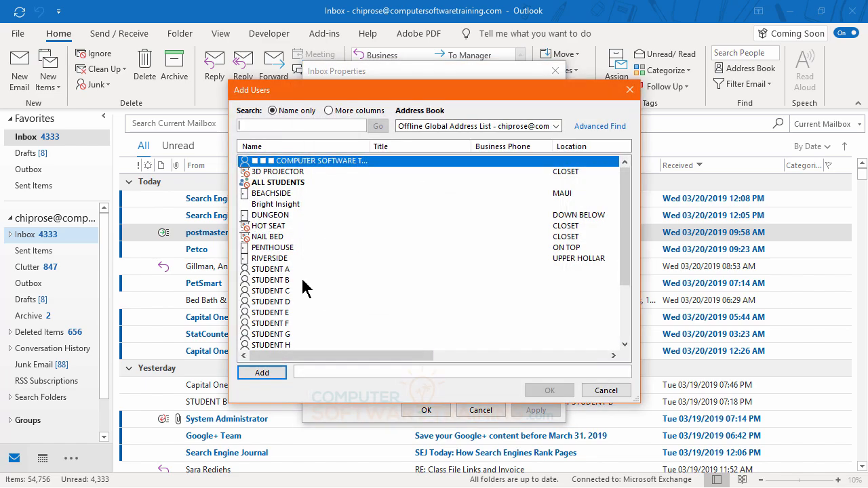
click(284, 291)
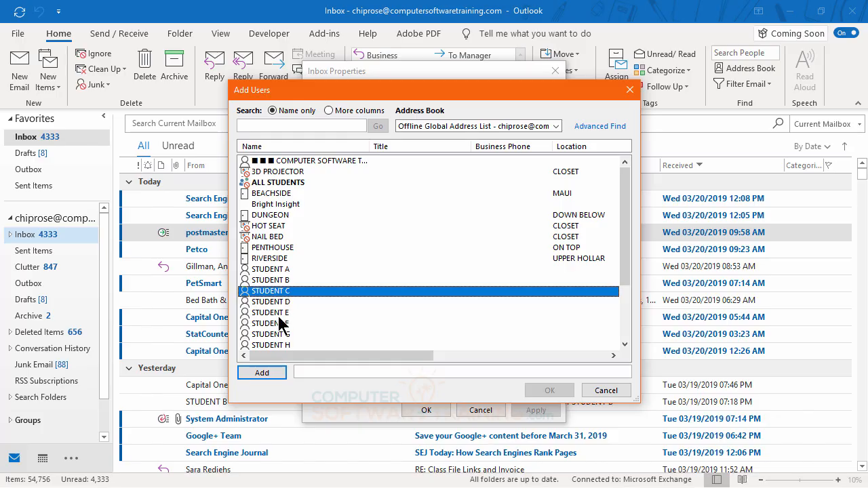
click(263, 375)
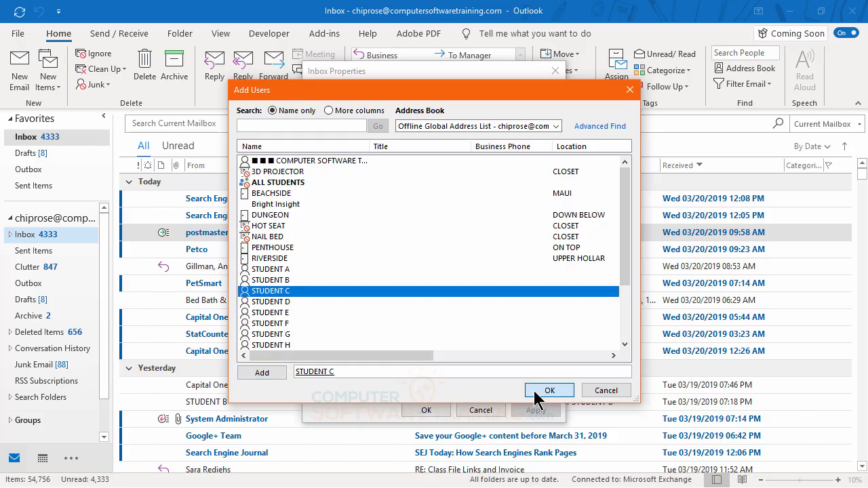
click(543, 391)
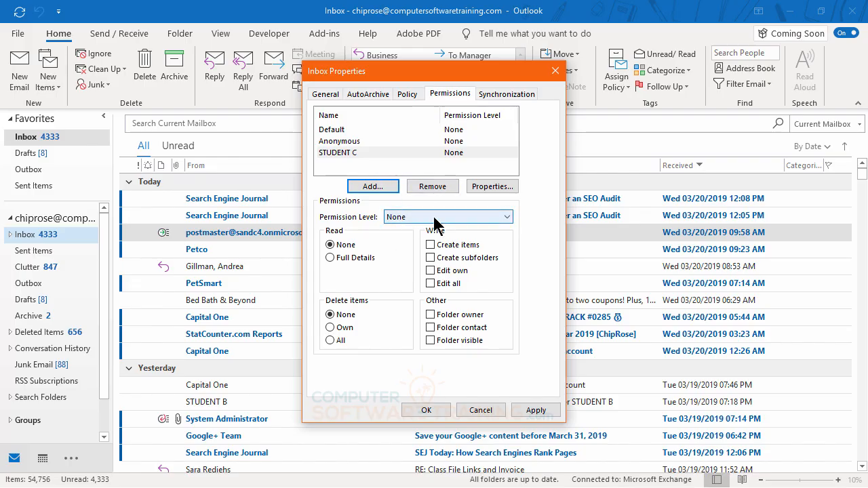
Give STUDENT C the Owner permission level on the Inbox and save the folder properties.
click(507, 217)
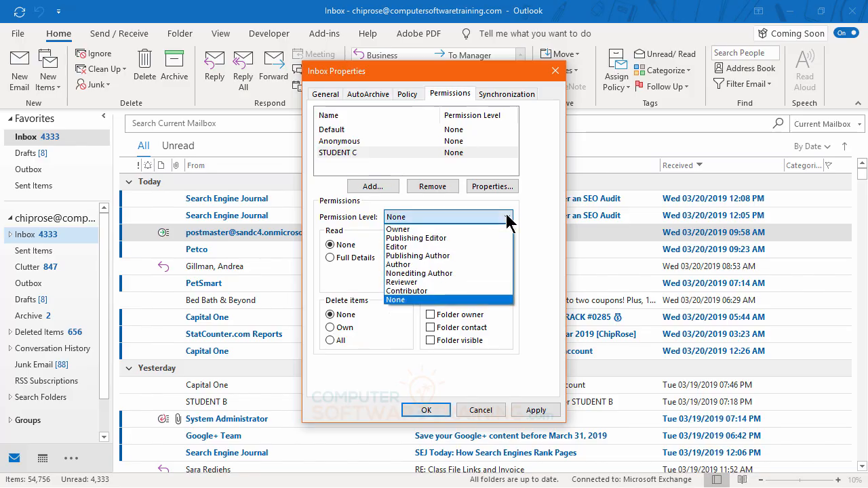
click(441, 265)
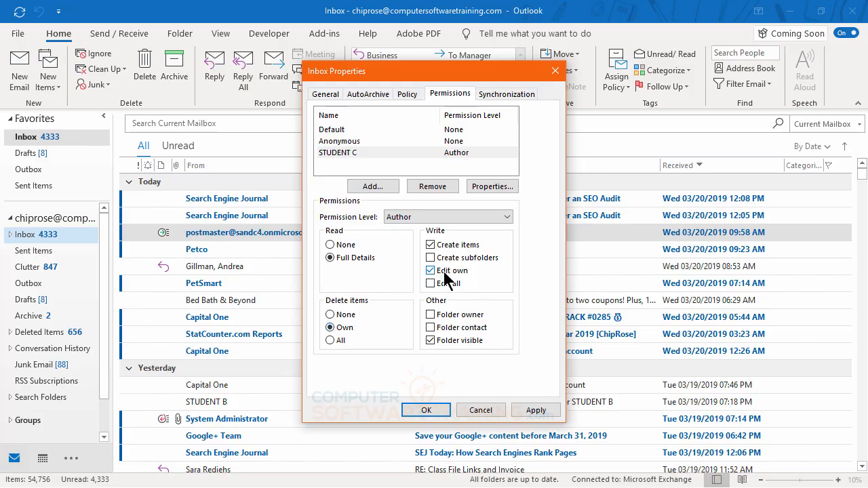
click(470, 218)
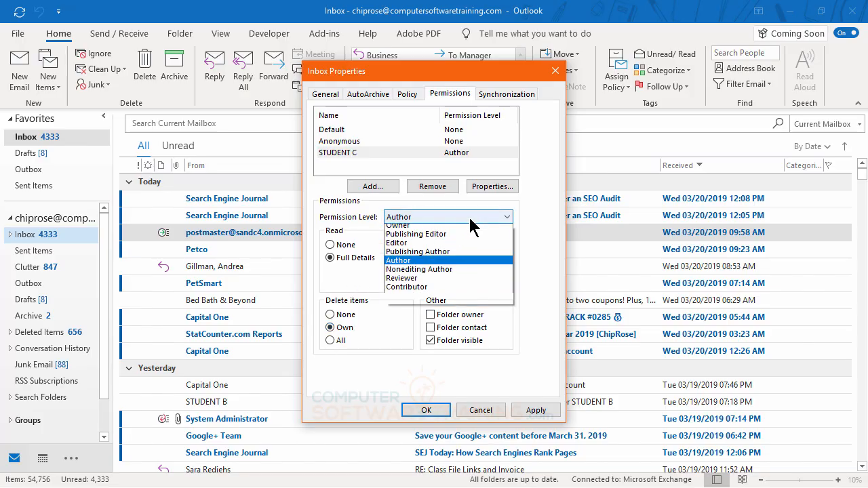
click(407, 226)
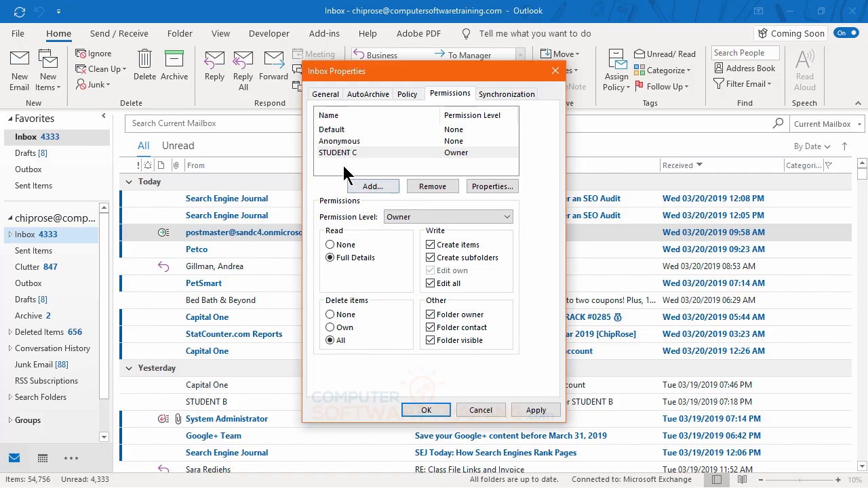
click(427, 411)
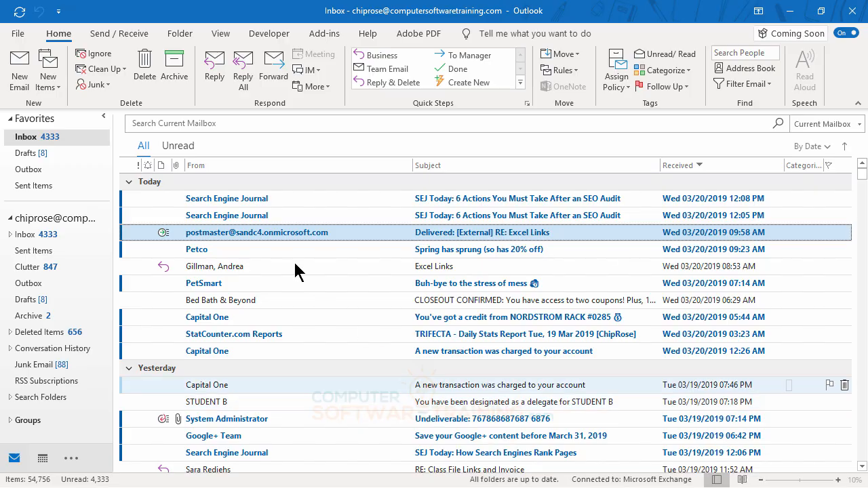
Open another user's folder, choosing STUDENT B from the address list with Inbox as the folder type.
click(18, 34)
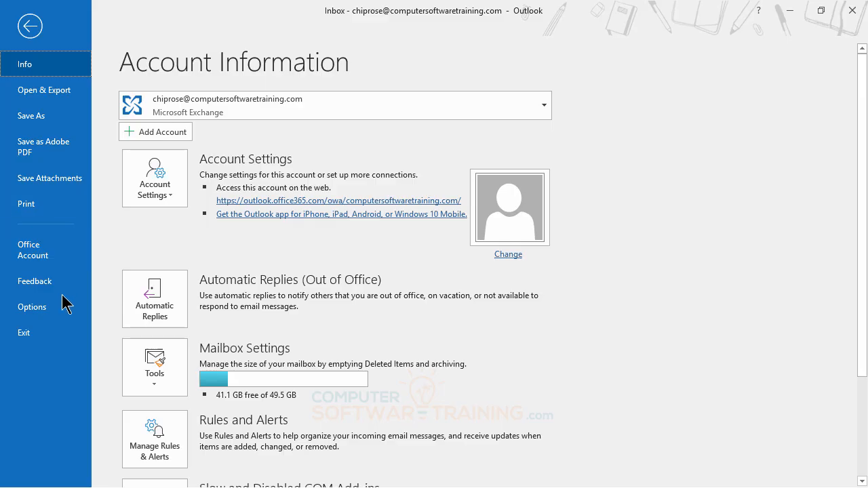
click(45, 89)
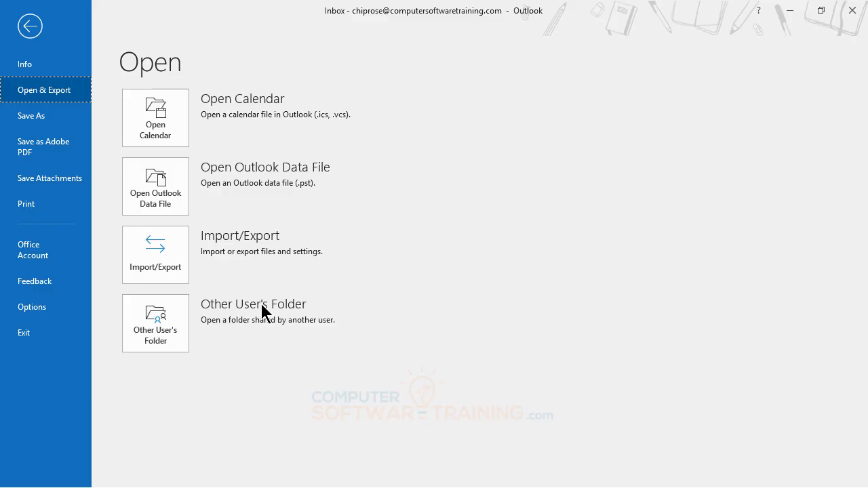
click(166, 325)
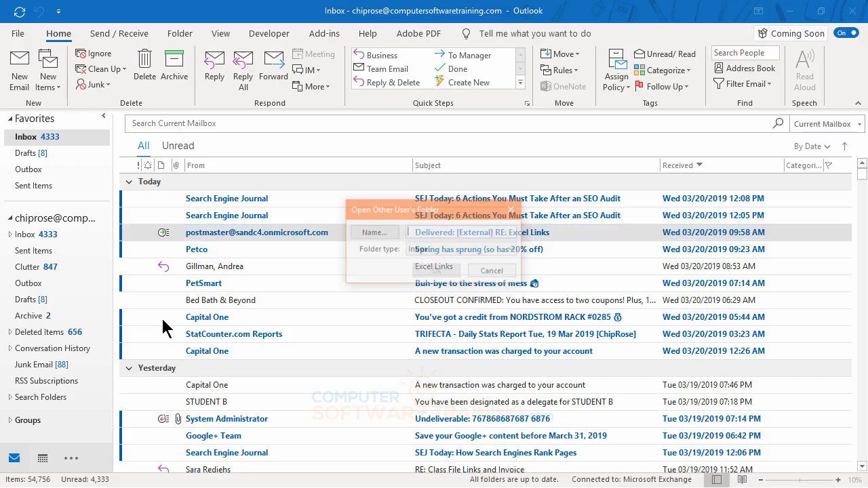
click(369, 233)
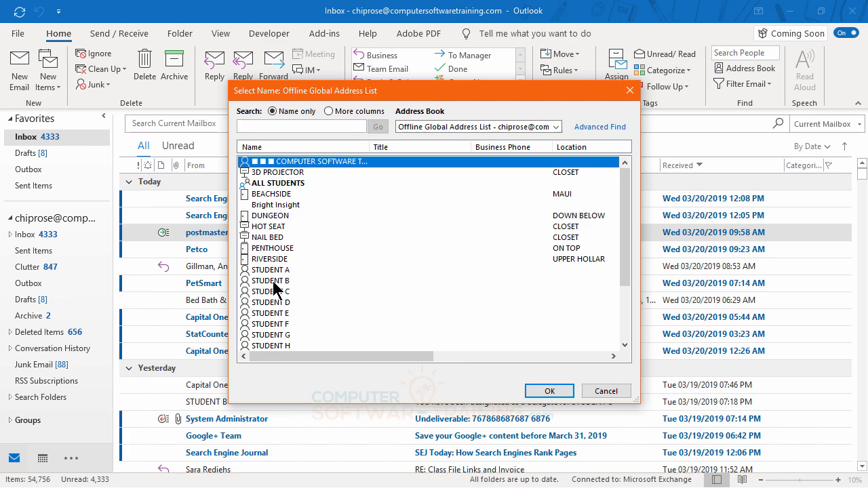
click(272, 282)
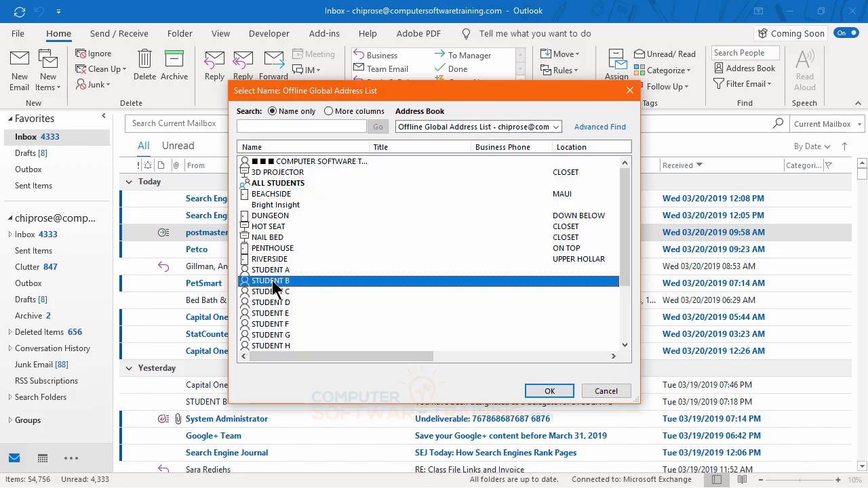
click(548, 392)
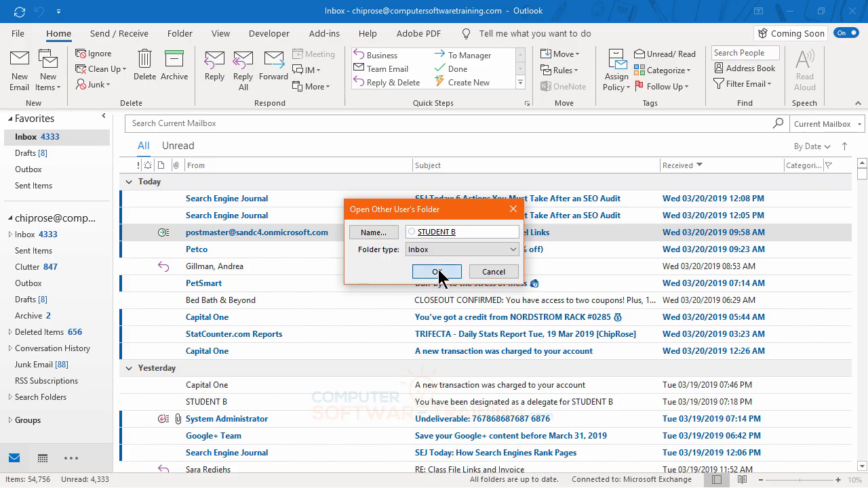
click(438, 271)
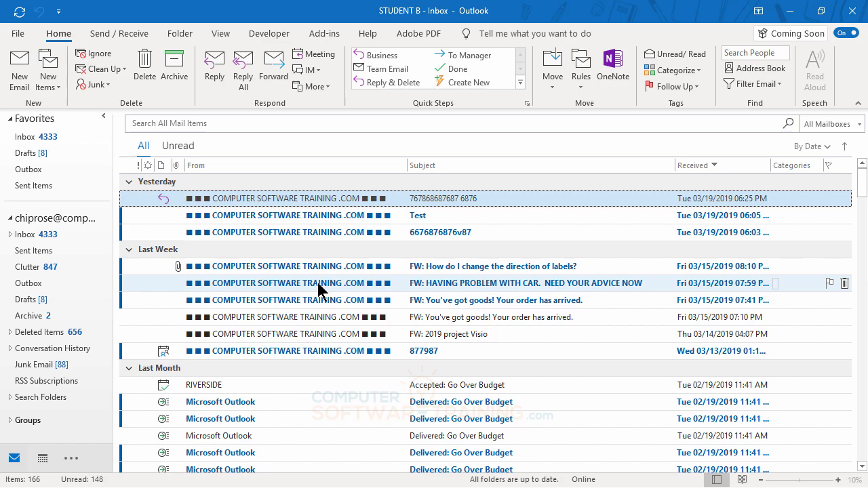
Reply to the "Test" message in STUDENT B's Inbox with "Rerewrerew rew rwer ewrewr werwerwerewrwerwe" and send it.
click(299, 217)
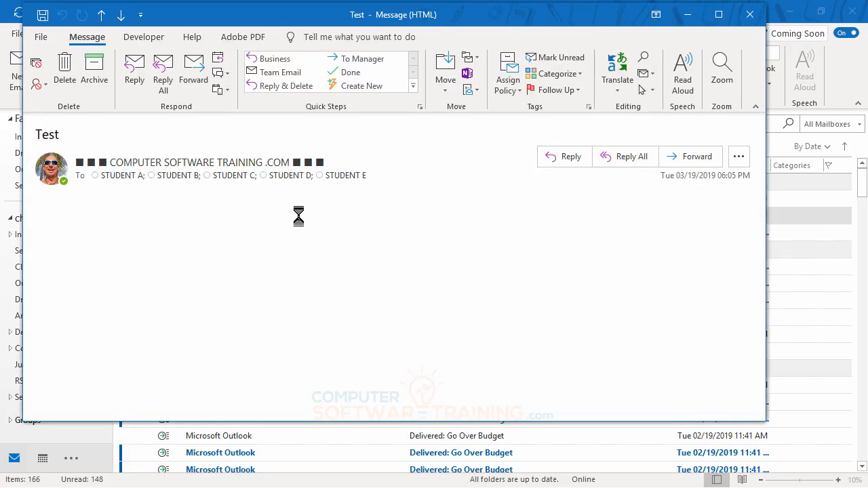
click(133, 68)
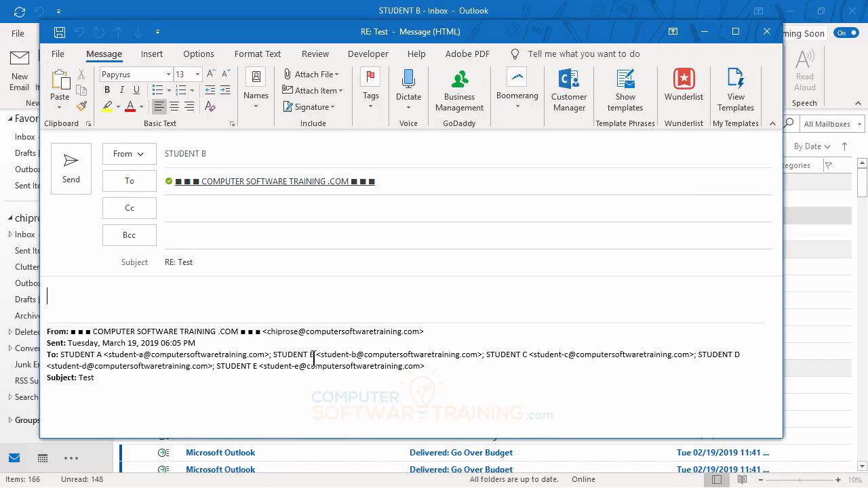
text(r)
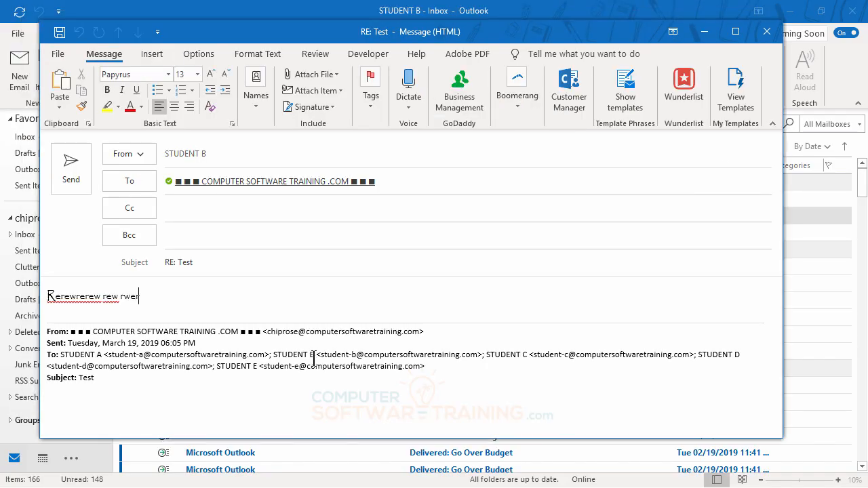
text(erewrerew rew rwer ewrewr werwerwerewrwerwe)
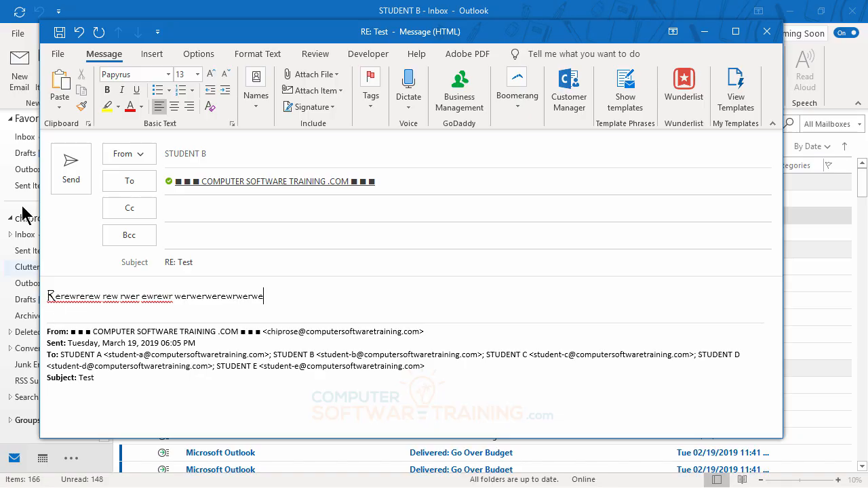
click(72, 171)
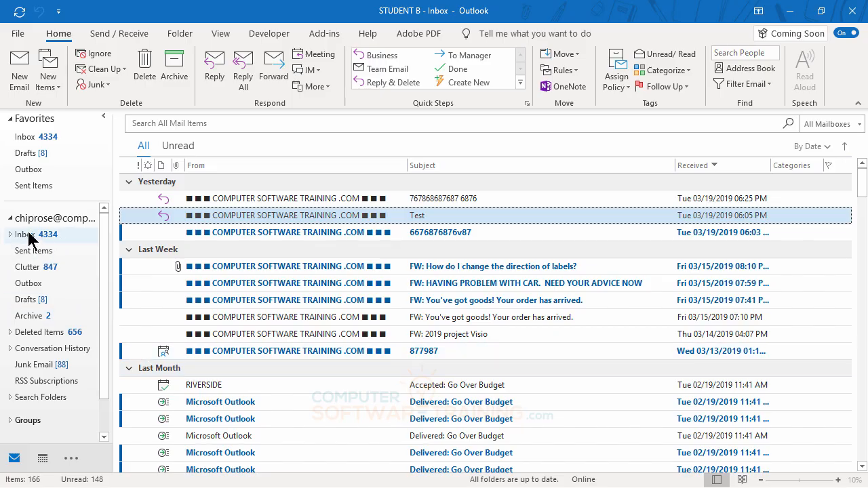
Return to the main mailbox's Inbox, and open STUDENT B's shared Inbox again as another user's folder.
click(30, 237)
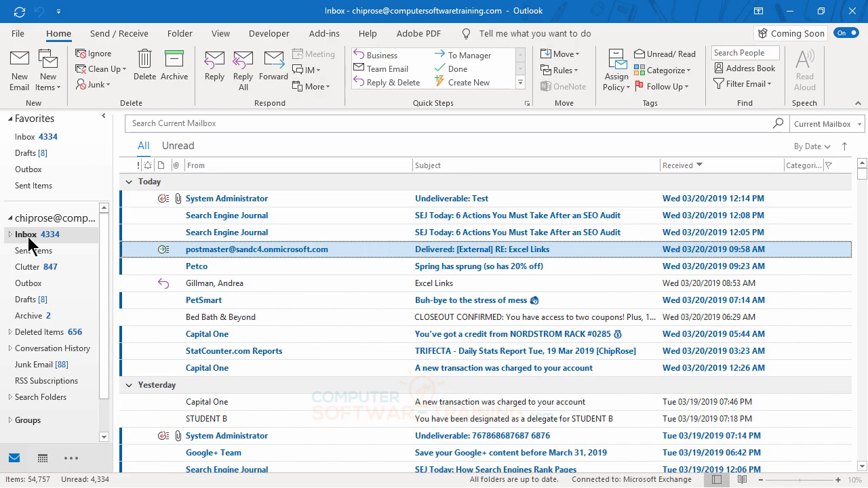
click(22, 34)
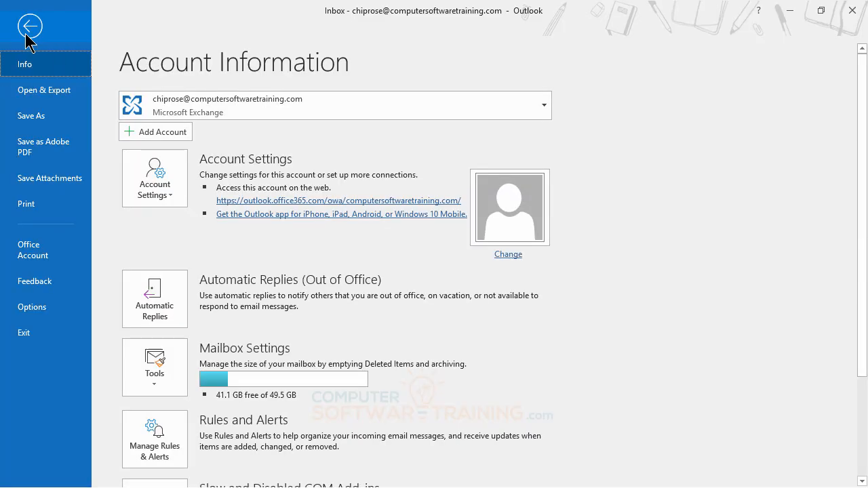
click(36, 94)
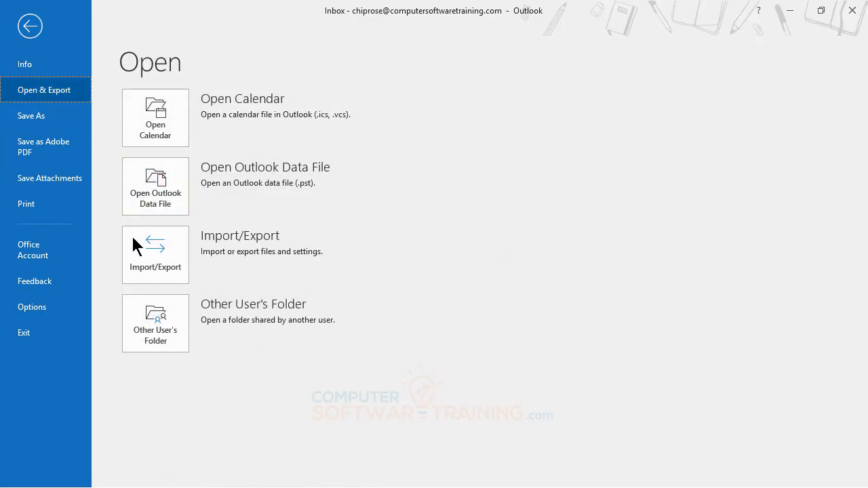
click(154, 331)
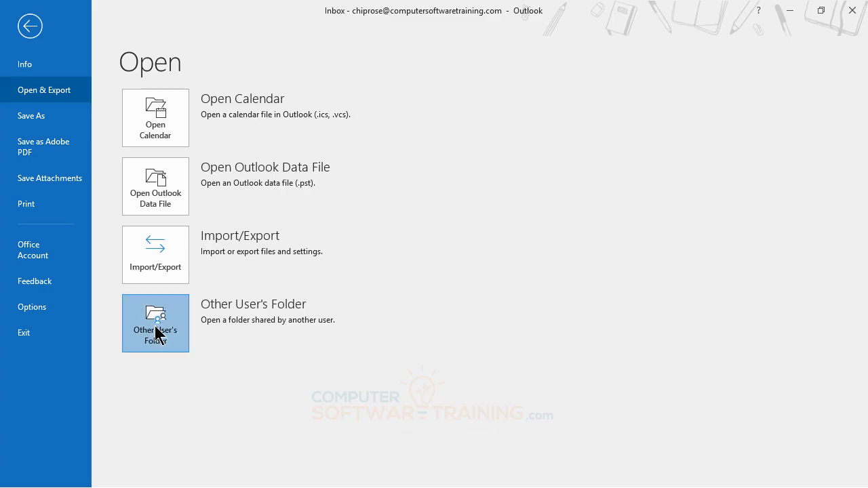
click(380, 233)
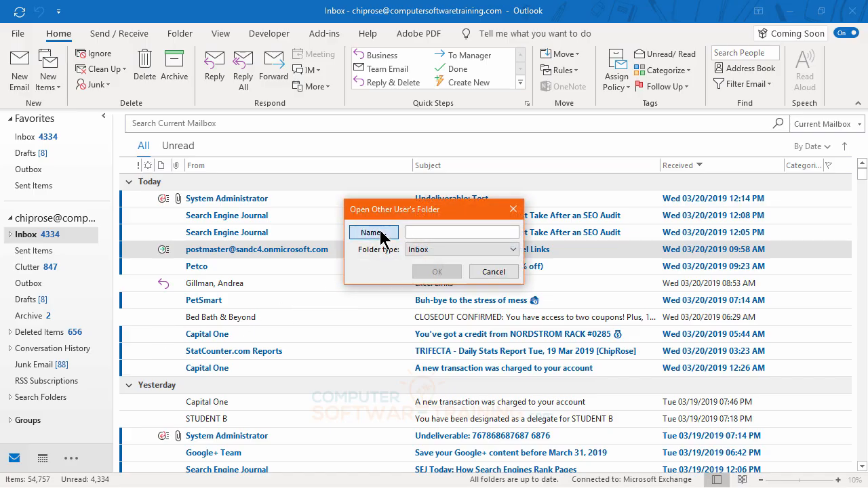
click(273, 280)
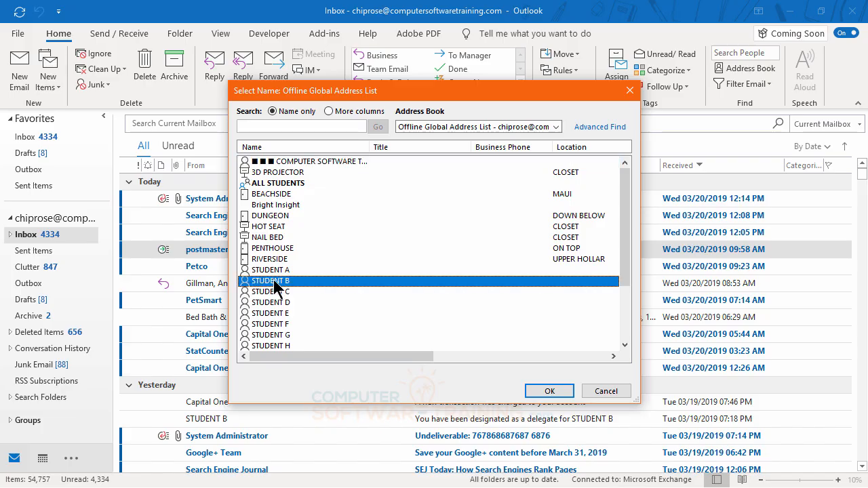
click(549, 392)
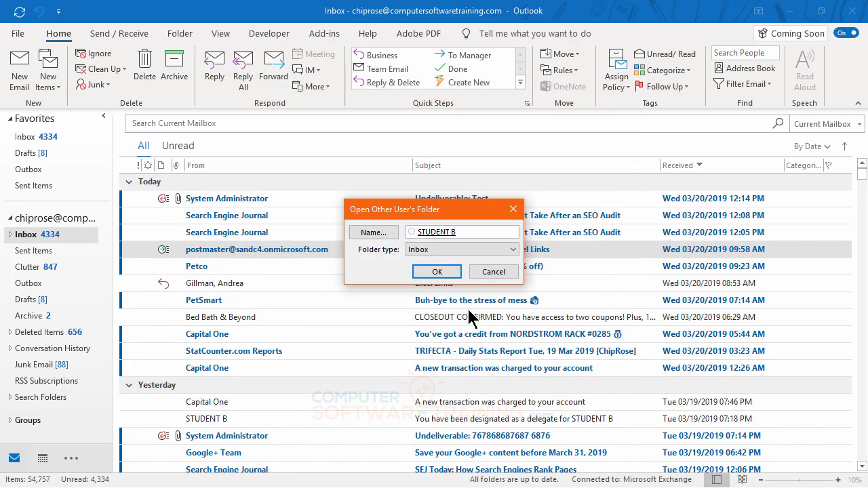
click(436, 272)
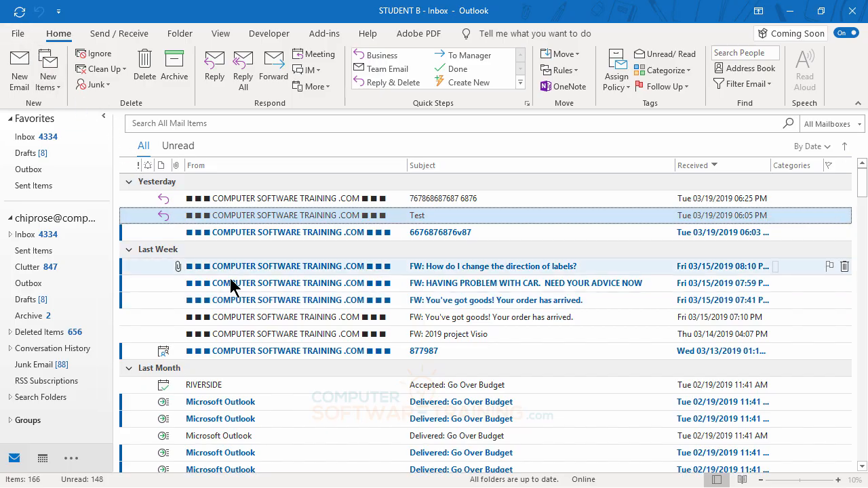
Remove STUDENT C from the main mailbox's Inbox permissions and save the folder properties.
click(27, 234)
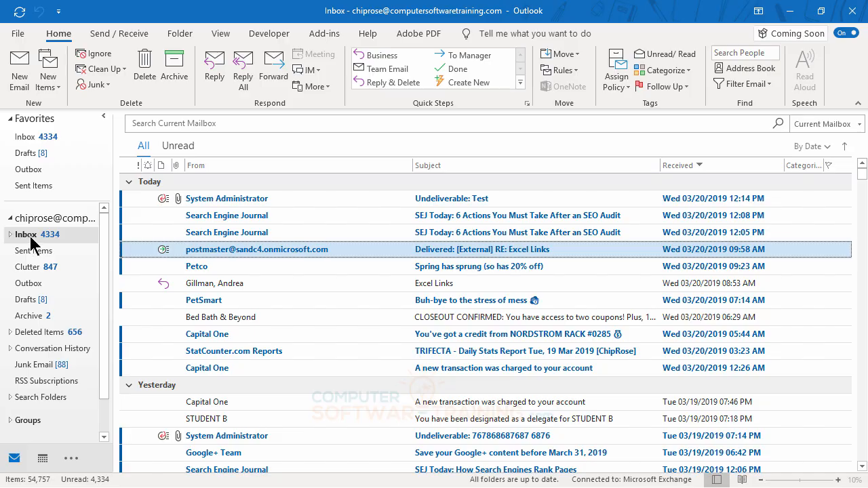
right_click(27, 234)
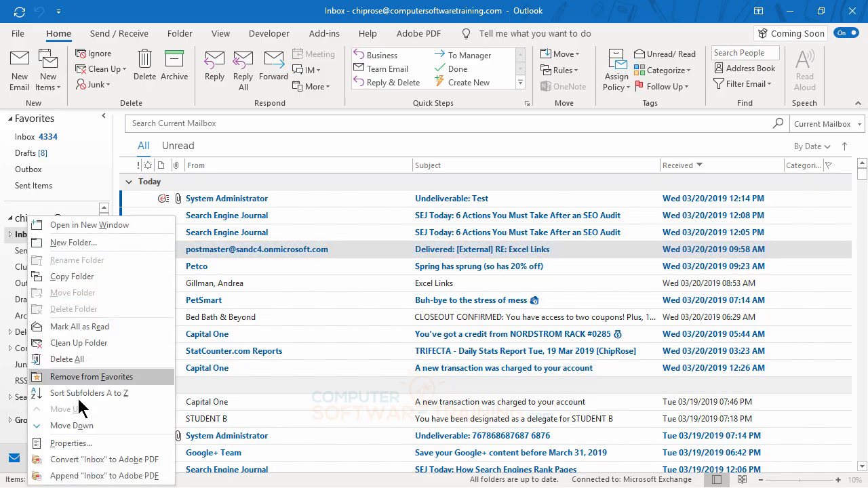
click(77, 446)
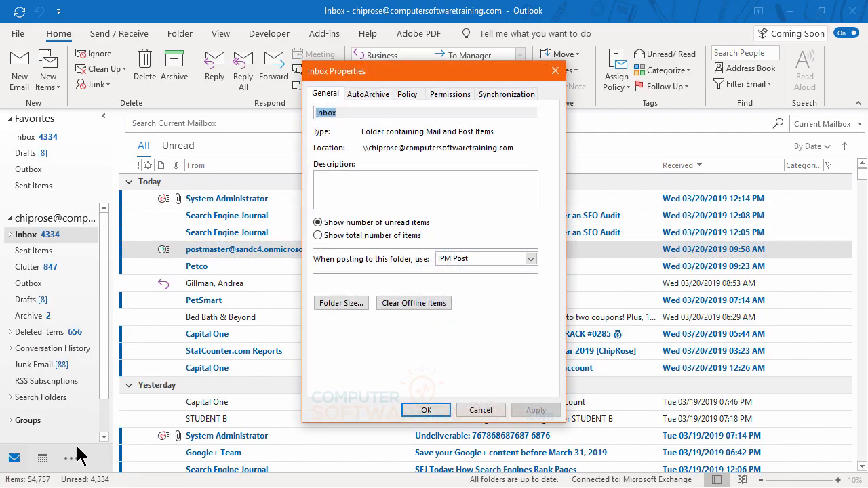
click(450, 95)
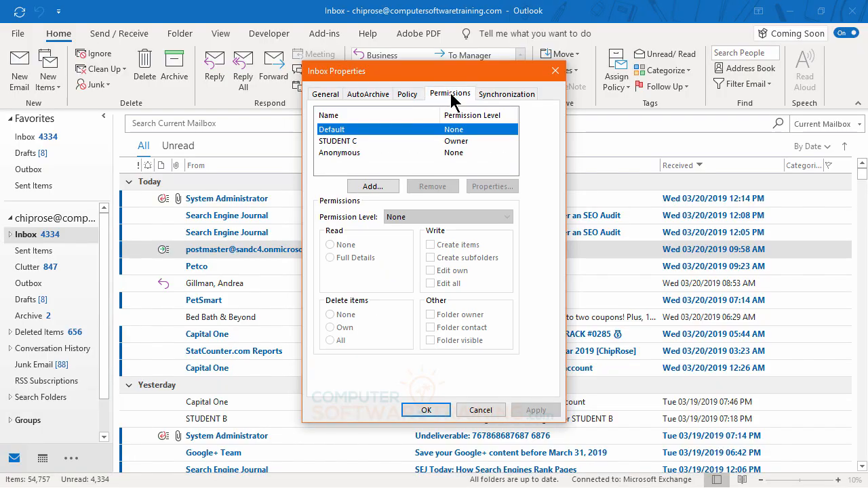
click(341, 141)
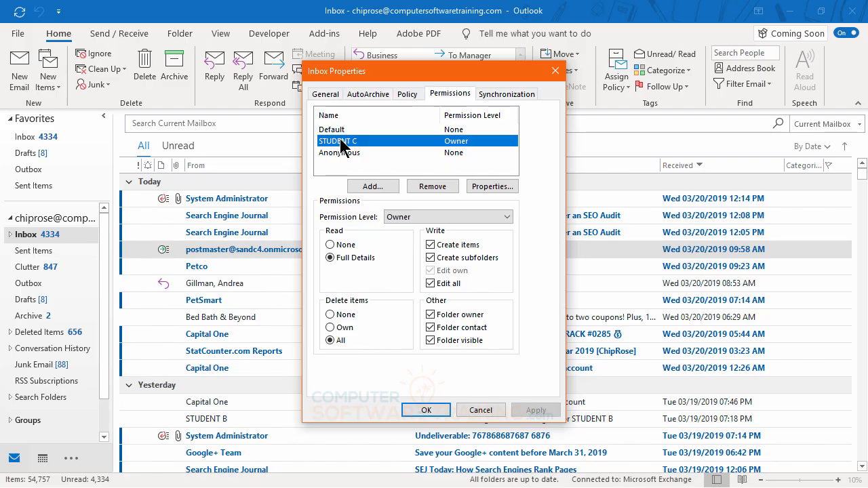
click(432, 186)
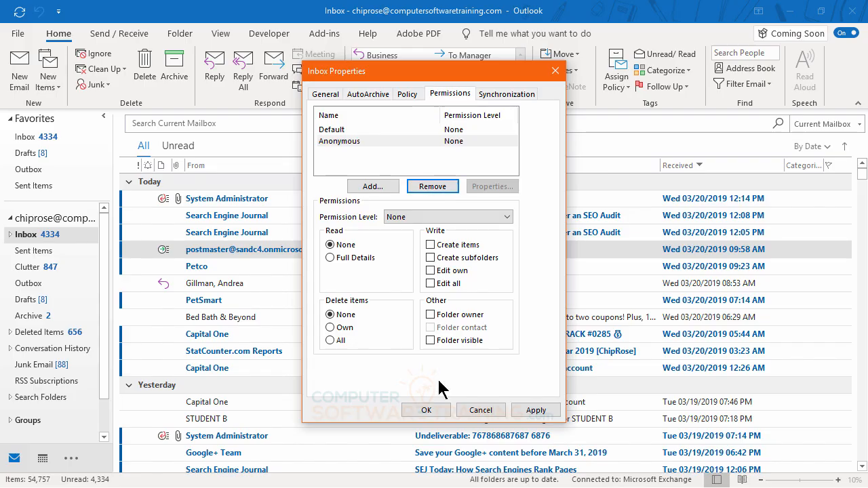
click(426, 411)
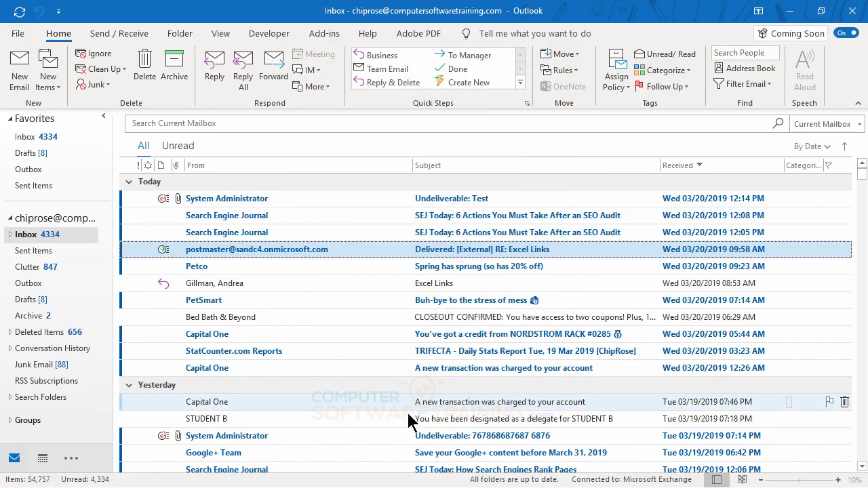
View the main Inbox's folder permissions directly, and close the properties without making changes.
click(29, 236)
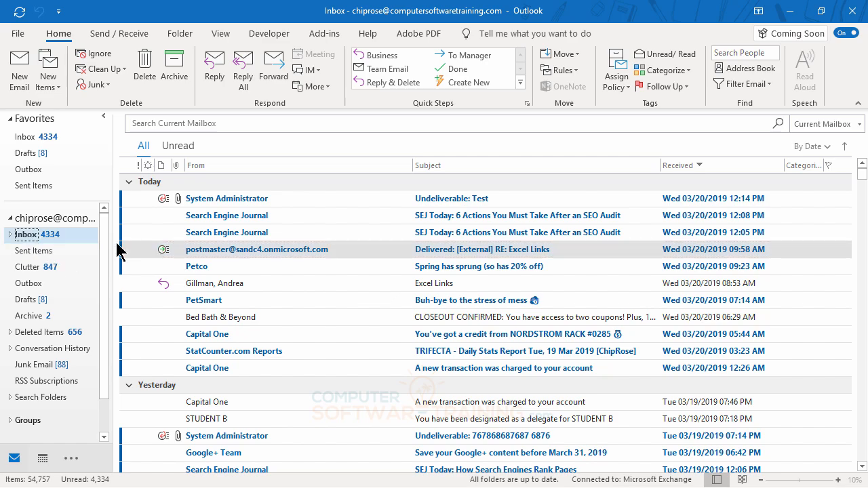
click(182, 32)
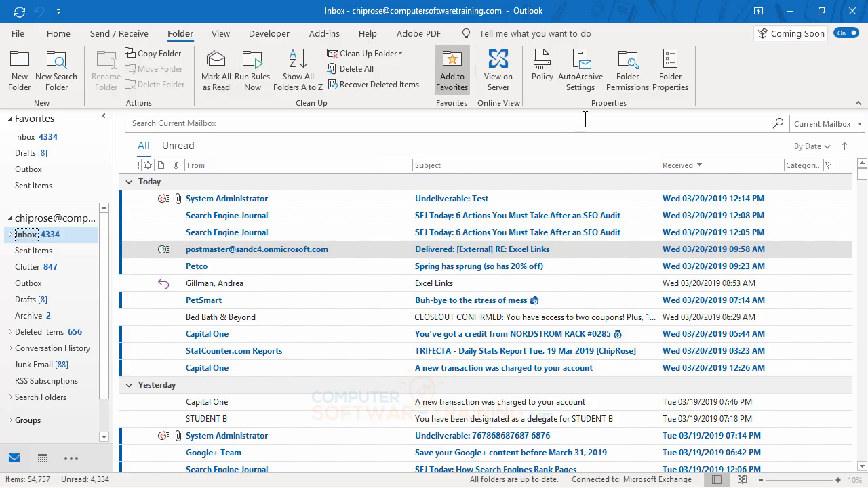
click(628, 76)
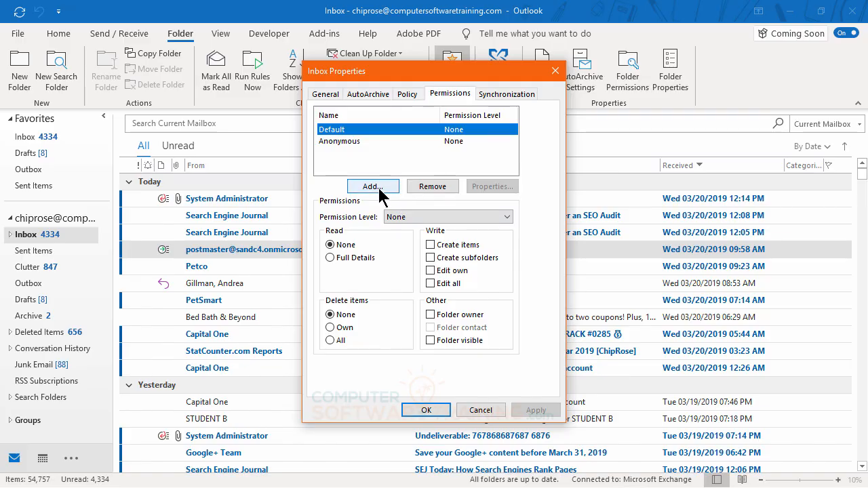
click(480, 410)
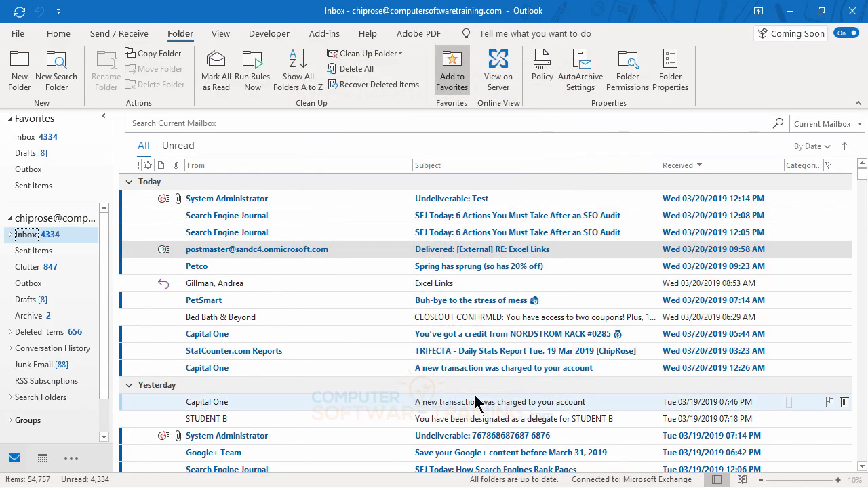